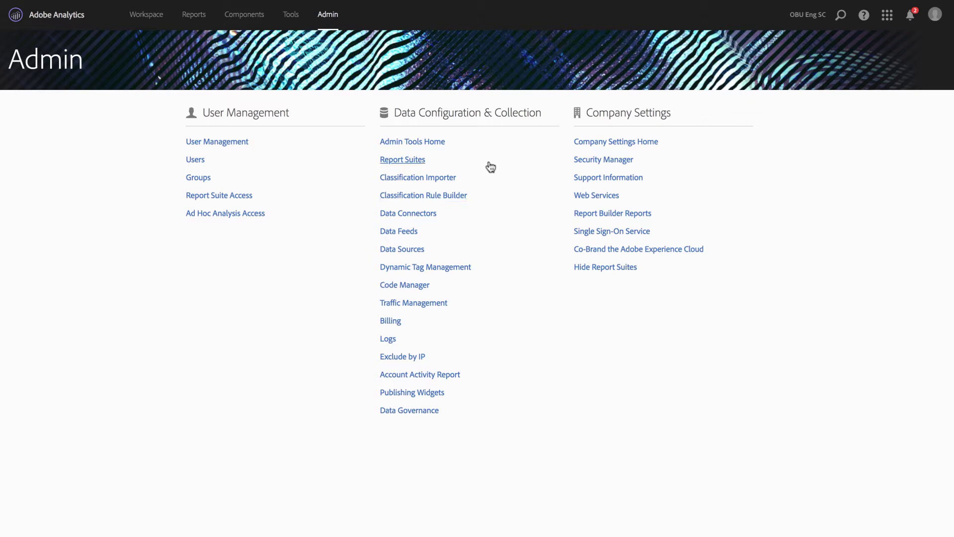
# - Go to Data Governance from the Admin menu to list the report suites
pyautogui.click(327, 14)
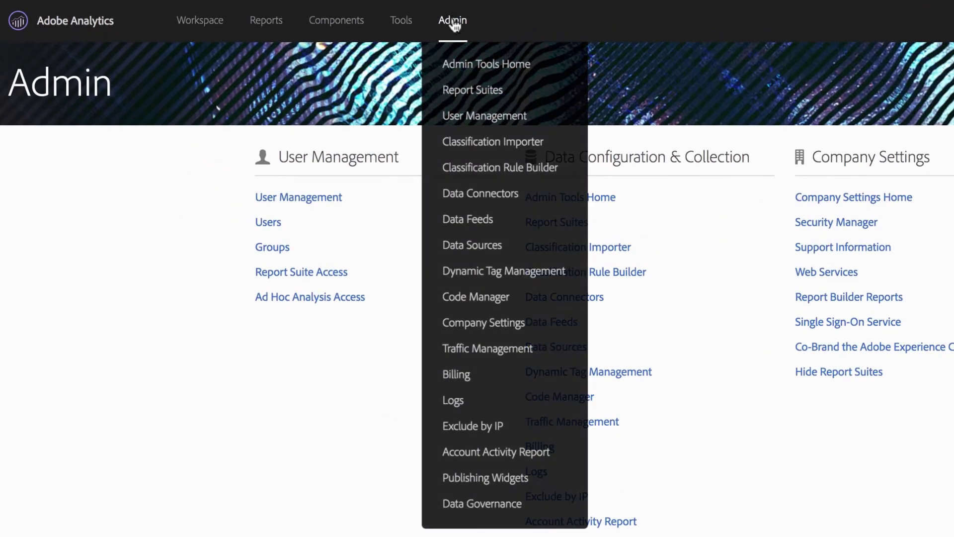
pyautogui.click(482, 504)
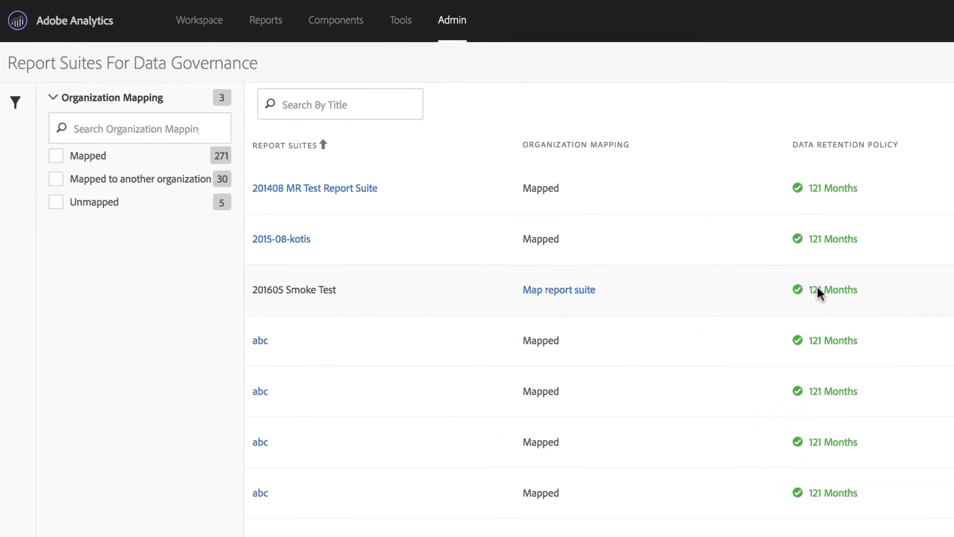
# - Open the 201408 MR Test Report Suite labels and show its Conversion Dimensions
pyautogui.click(329, 192)
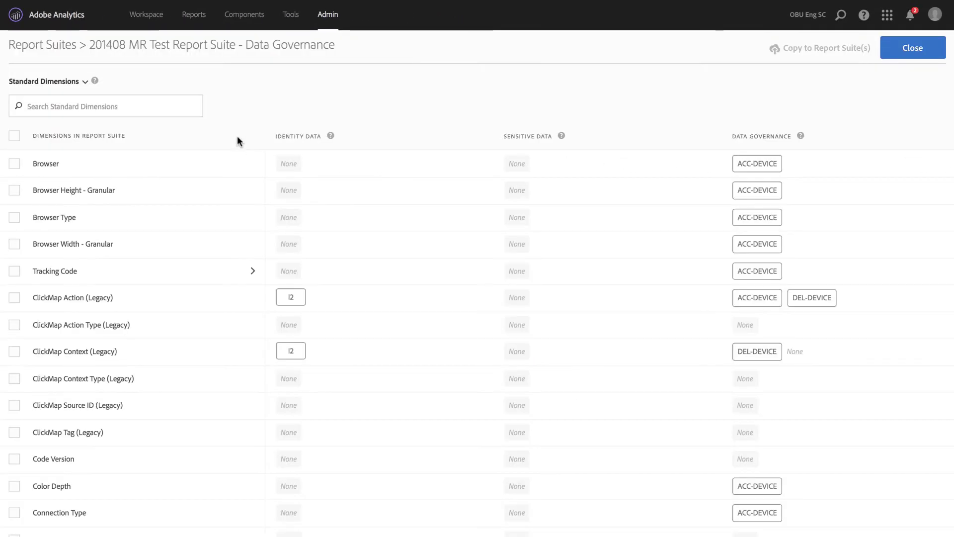
pyautogui.scroll(-1, 238, 135)
pyautogui.scroll(-5, 223, 186)
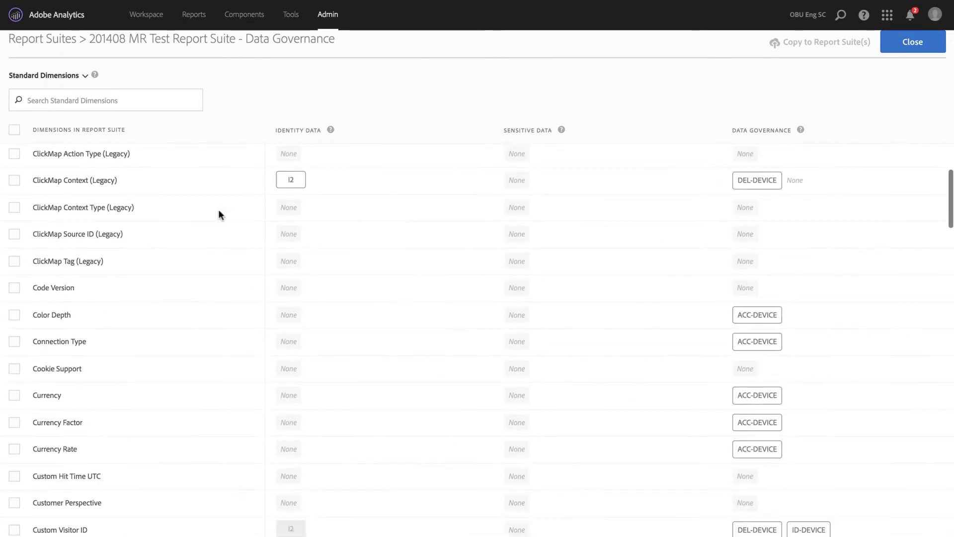
pyautogui.scroll(-5, 218, 215)
pyautogui.scroll(-3, 218, 215)
pyautogui.scroll(-5, 219, 215)
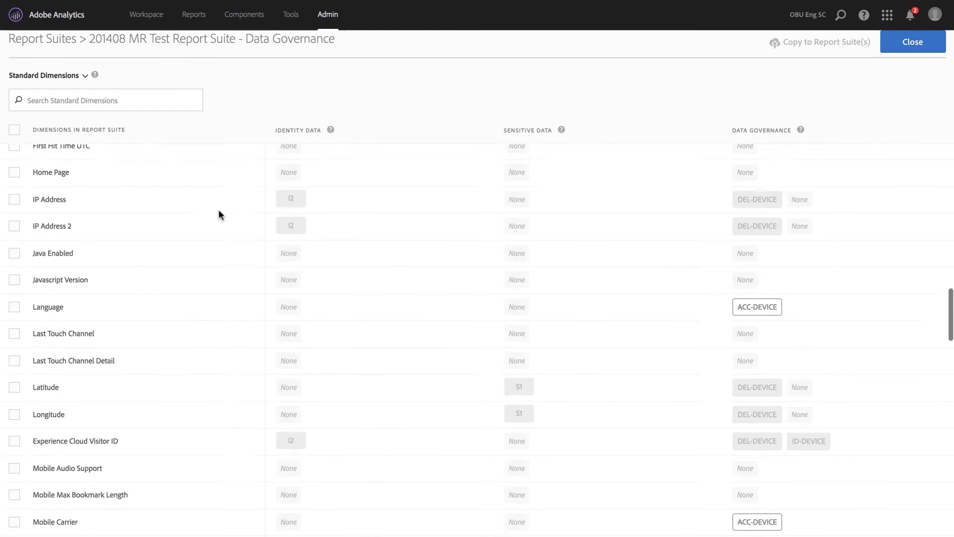
pyautogui.scroll(-3, 219, 214)
pyautogui.scroll(5, 218, 215)
pyautogui.scroll(3, 218, 214)
pyautogui.scroll(3, 219, 214)
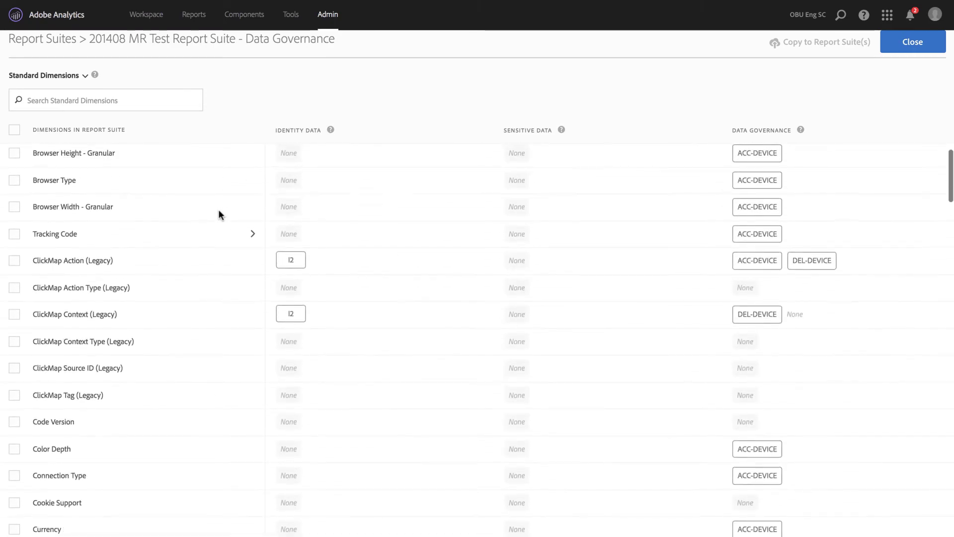
pyautogui.scroll(2, 219, 215)
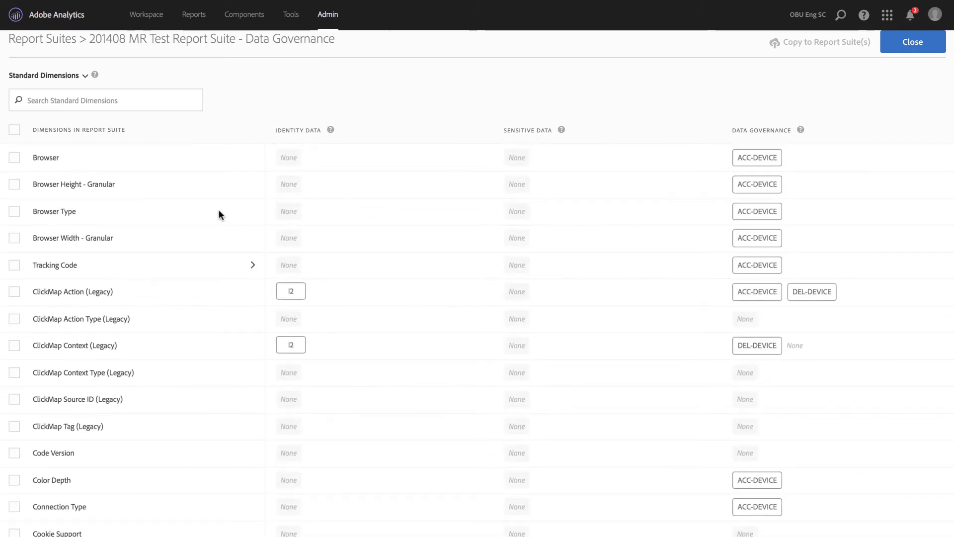
pyautogui.moveTo(215, 153)
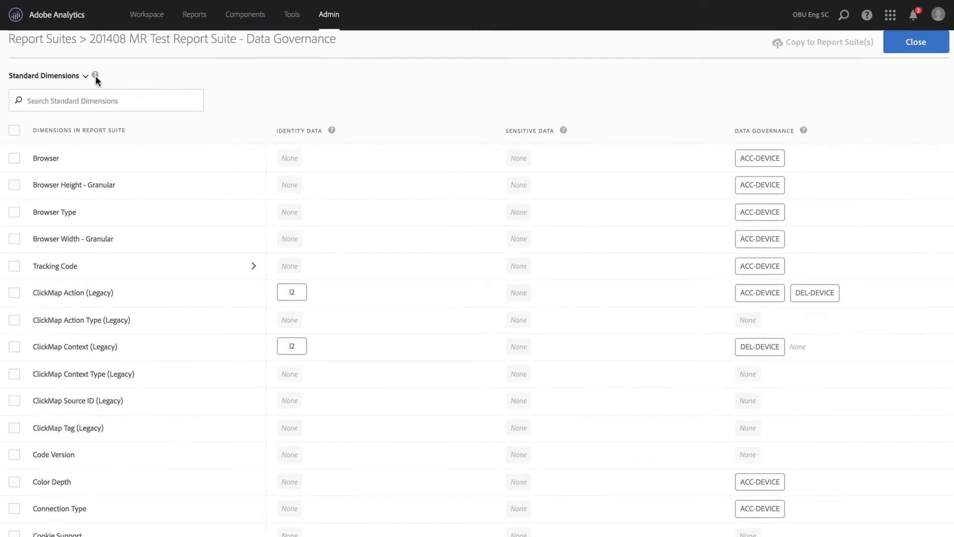
pyautogui.click(85, 76)
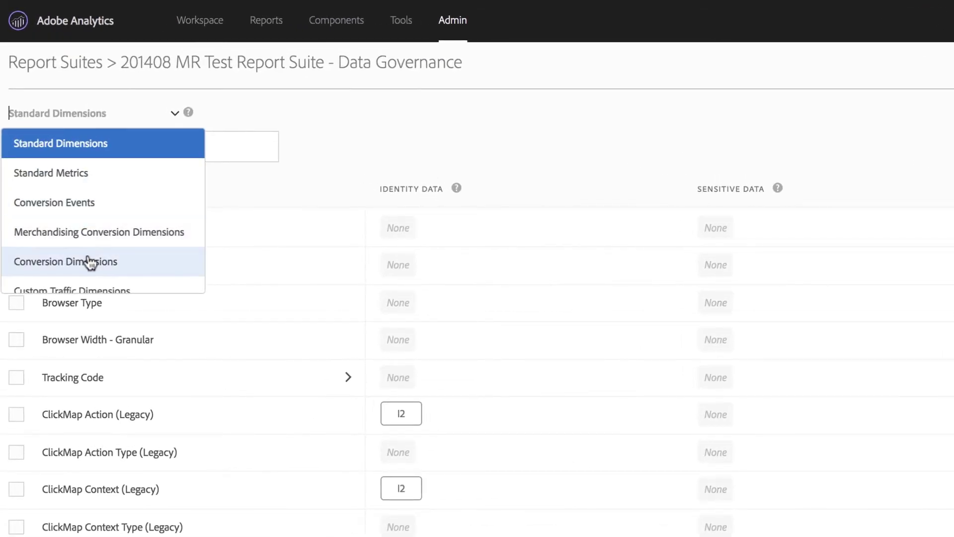
pyautogui.click(90, 263)
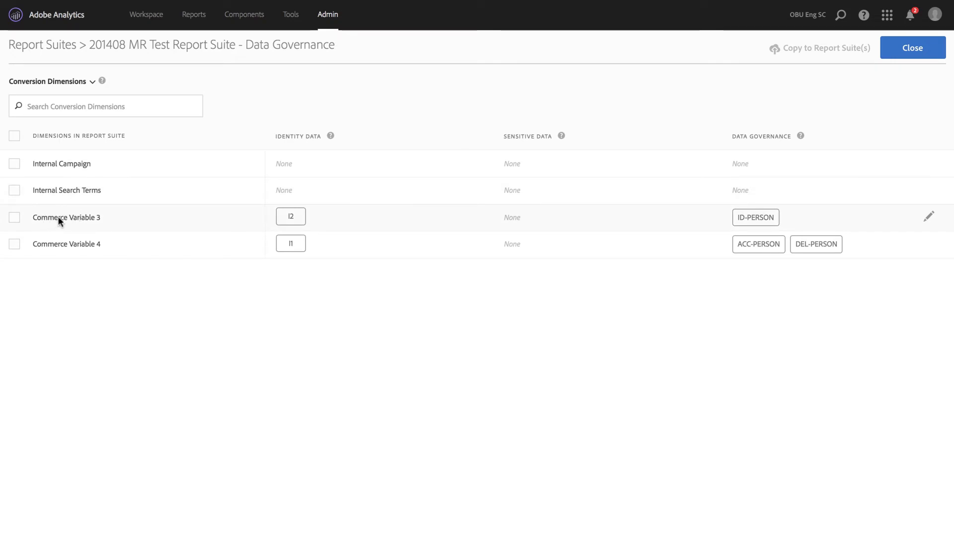
# - Label Commerce Variable 3 as I2 identity data and reveal the sensitive and GDPR options
pyautogui.click(930, 219)
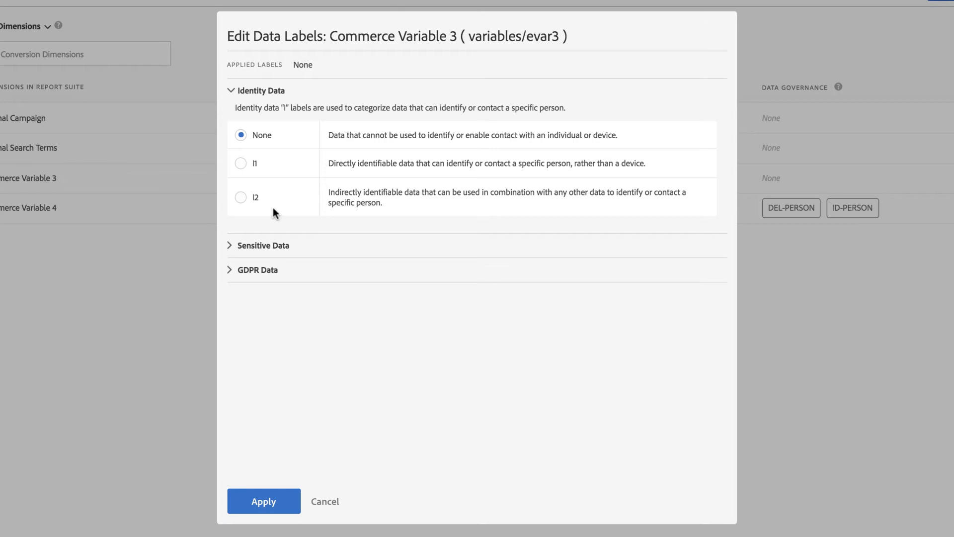
pyautogui.click(240, 196)
pyautogui.click(237, 246)
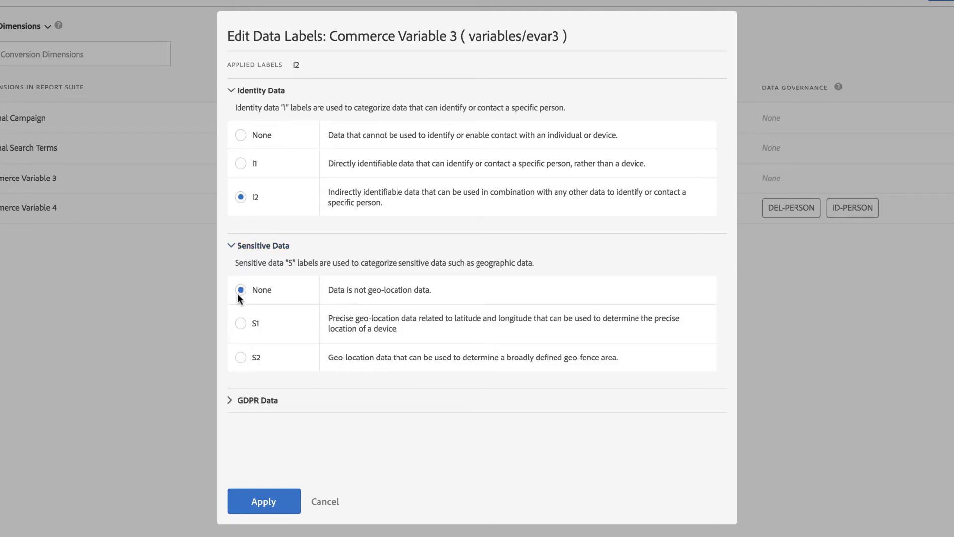
pyautogui.click(249, 401)
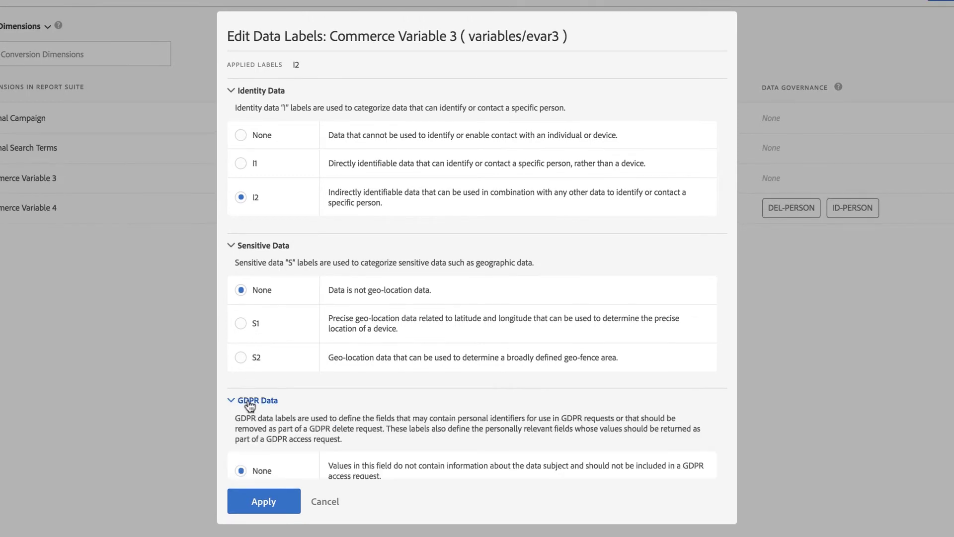
pyautogui.scroll(-3, 249, 405)
pyautogui.scroll(-3, 249, 405)
pyautogui.scroll(-3, 249, 404)
pyautogui.scroll(-2, 249, 405)
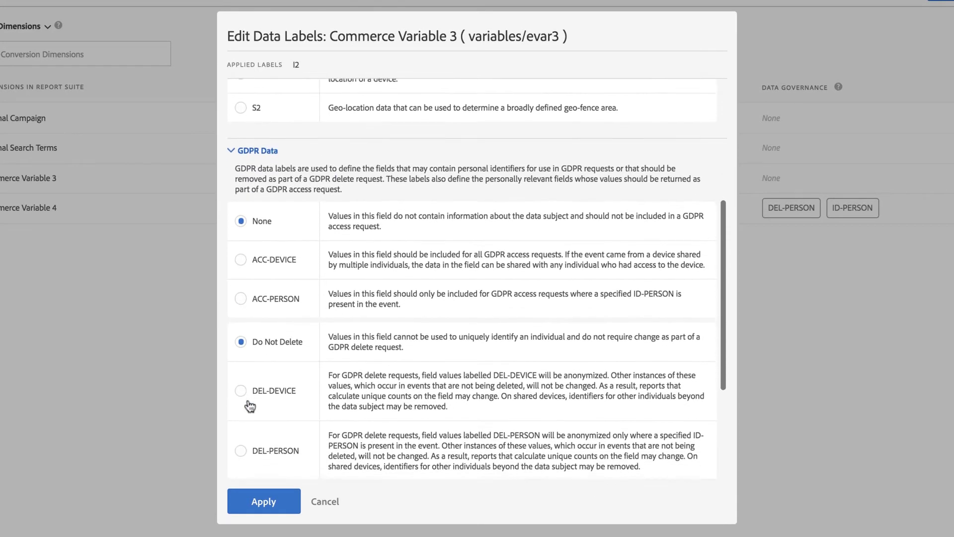
pyautogui.scroll(-2, 249, 405)
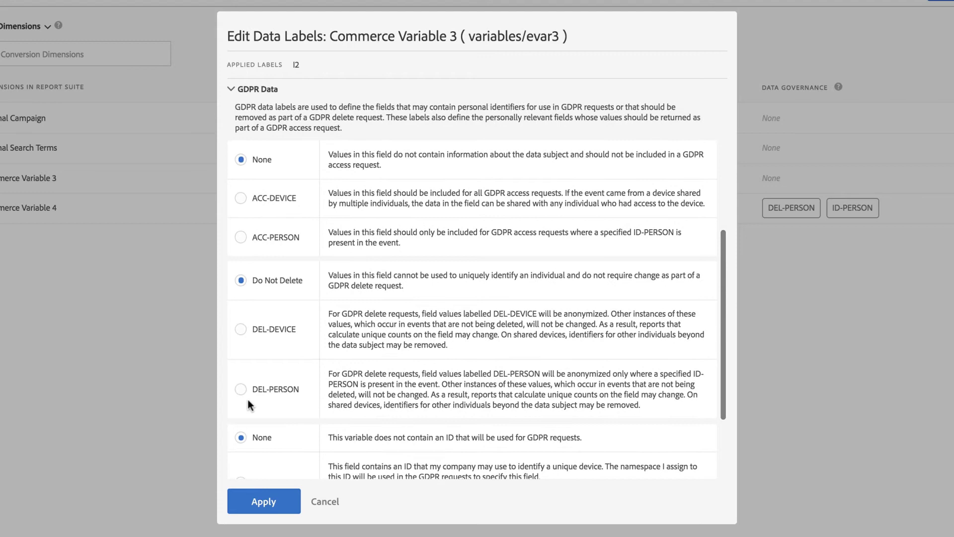
pyautogui.scroll(-1, 250, 405)
pyautogui.scroll(-2, 249, 405)
pyautogui.scroll(-1, 250, 404)
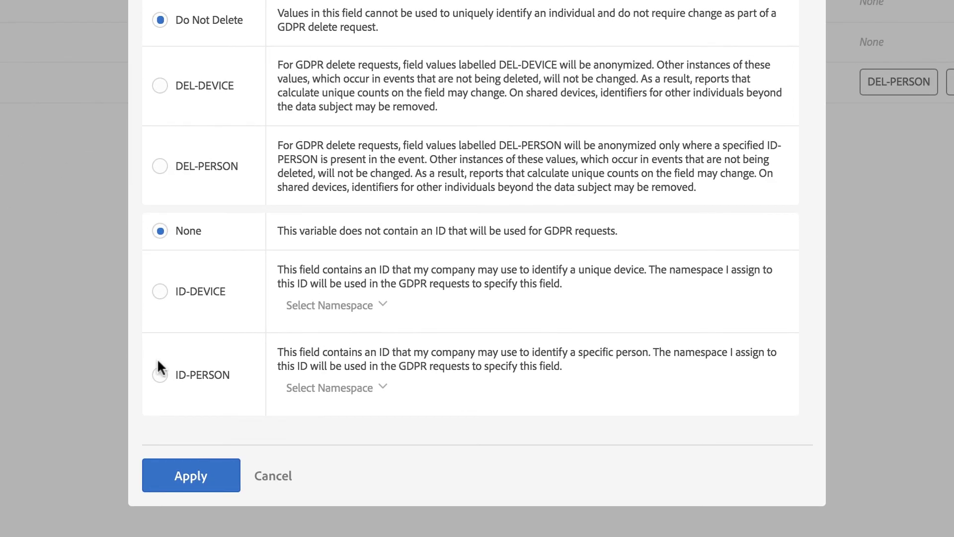
# - Mark Commerce Variable 3 as ID-PERSON with namespace 1 and save the labels
pyautogui.click(160, 374)
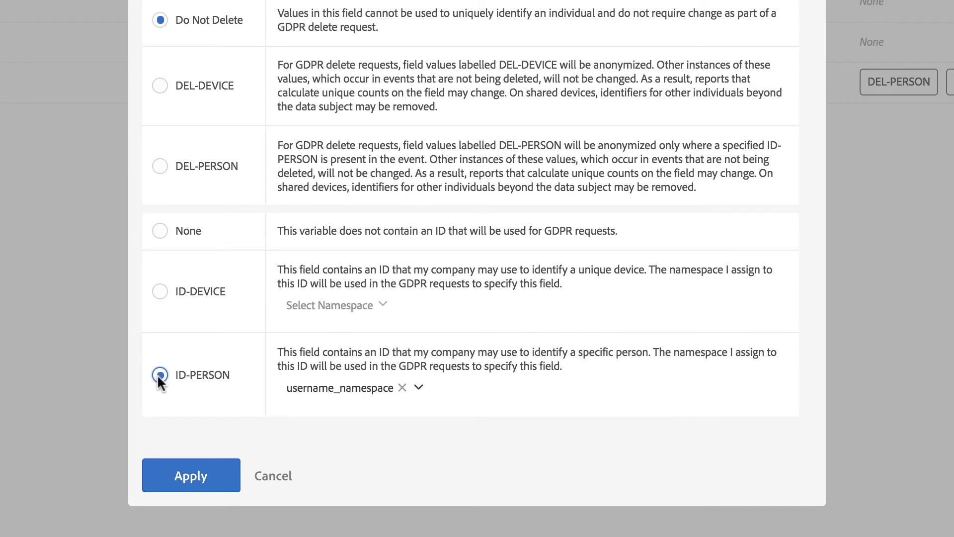
pyautogui.click(368, 387)
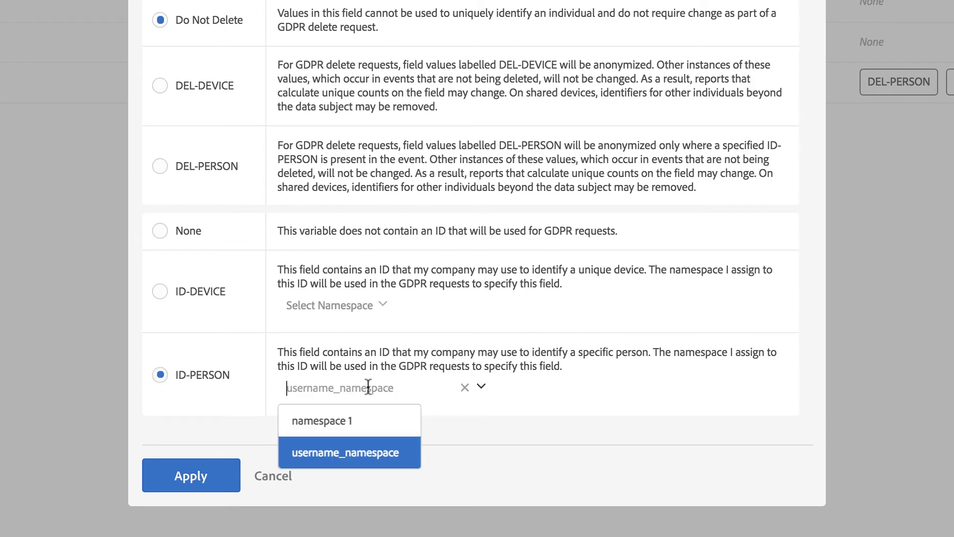
pyautogui.click(357, 421)
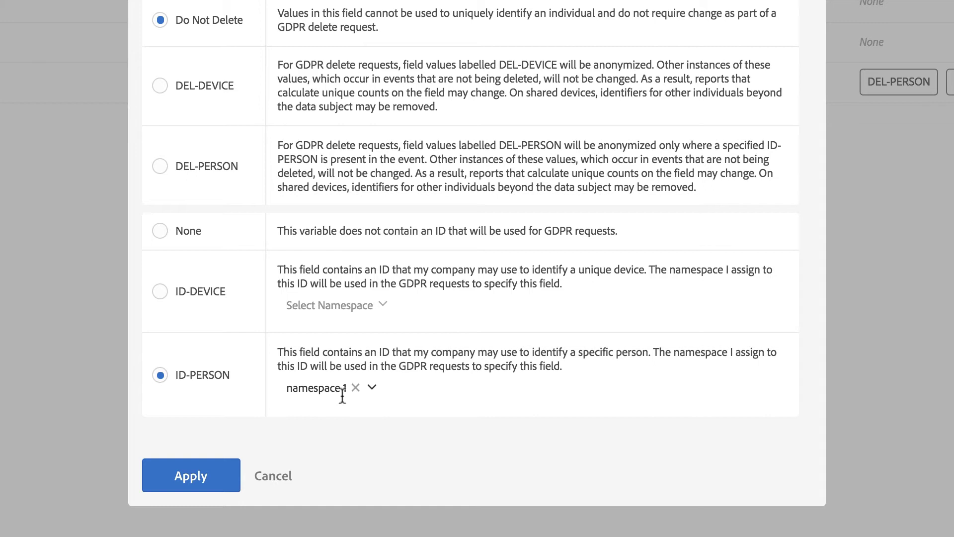
pyautogui.click(289, 388)
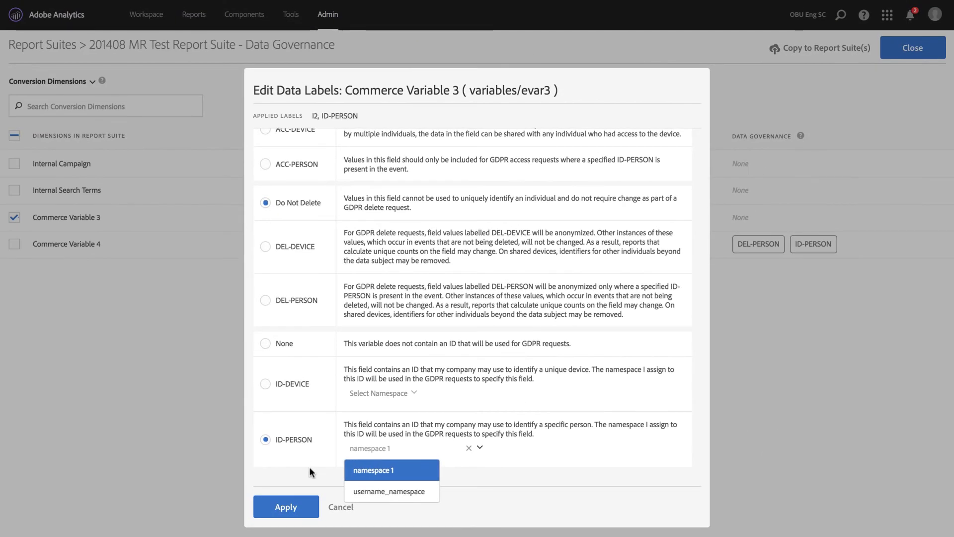
pyautogui.click(286, 506)
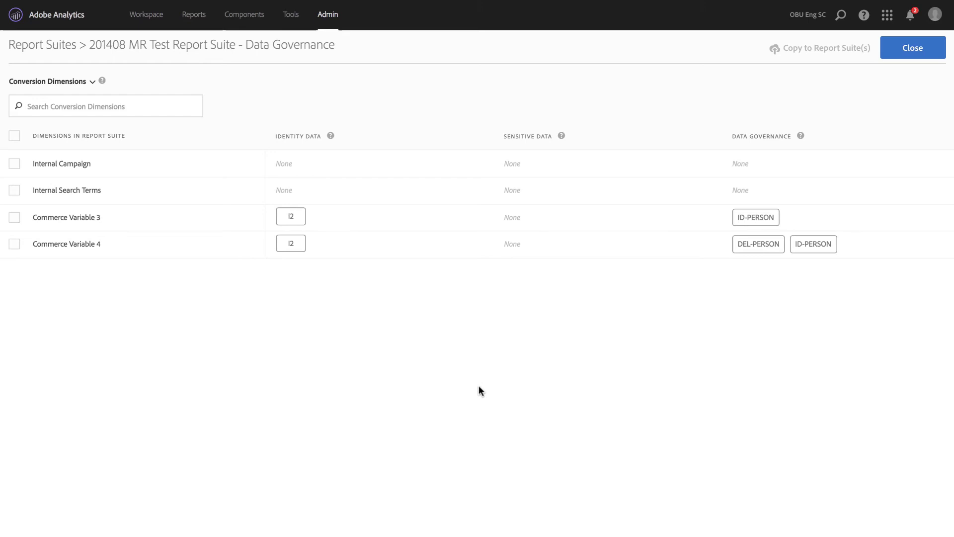
# - Add the DEL-PERSON and ACC-PERSON GDPR labels to Commerce Variable 3
pyautogui.click(928, 217)
pyautogui.click(522, 284)
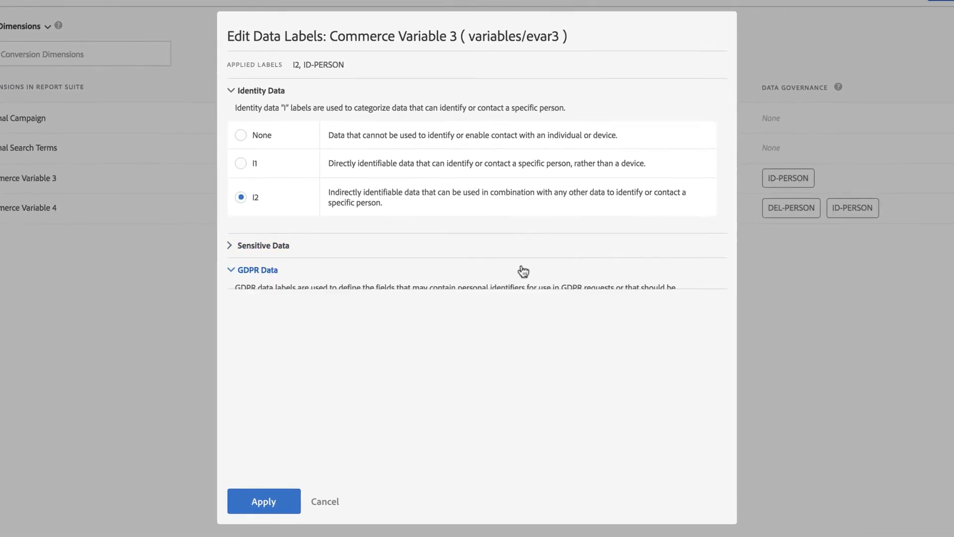
pyautogui.scroll(-5, 522, 270)
pyautogui.scroll(-2, 522, 270)
pyautogui.scroll(-2, 521, 270)
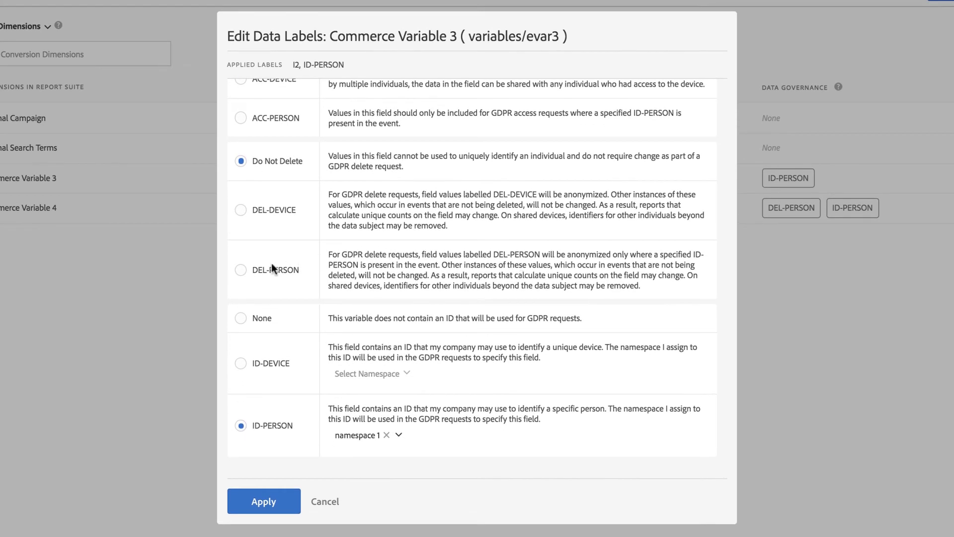
pyautogui.click(240, 269)
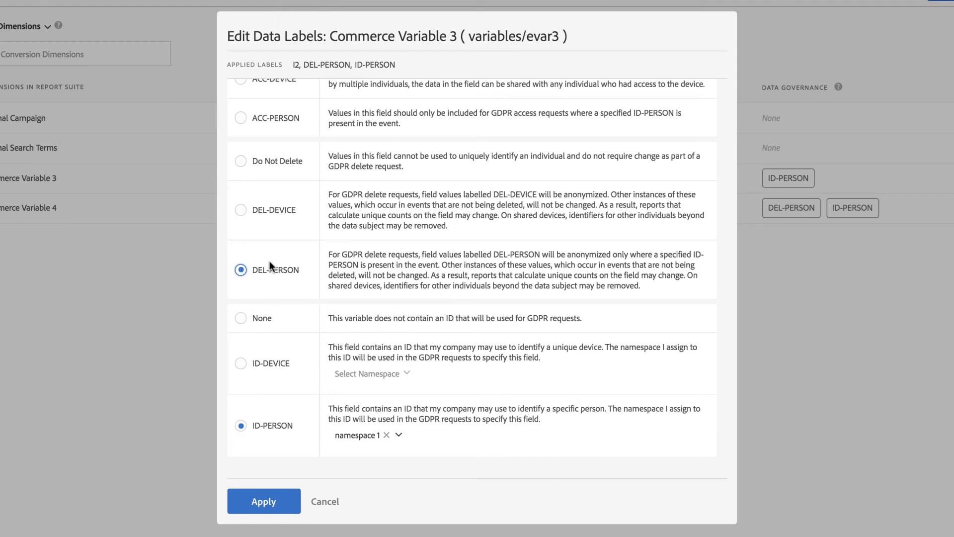
pyautogui.scroll(4, 263, 266)
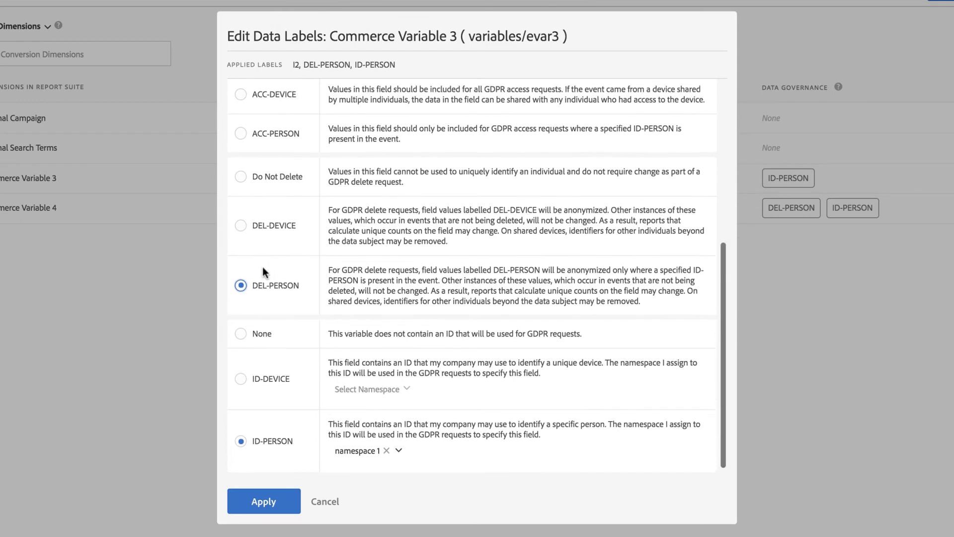
pyautogui.scroll(2, 253, 295)
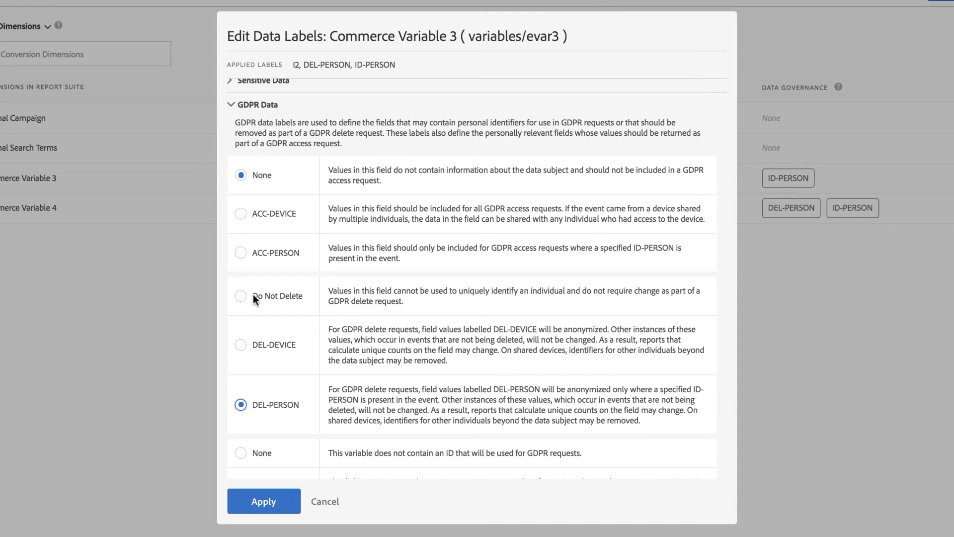
pyautogui.click(240, 253)
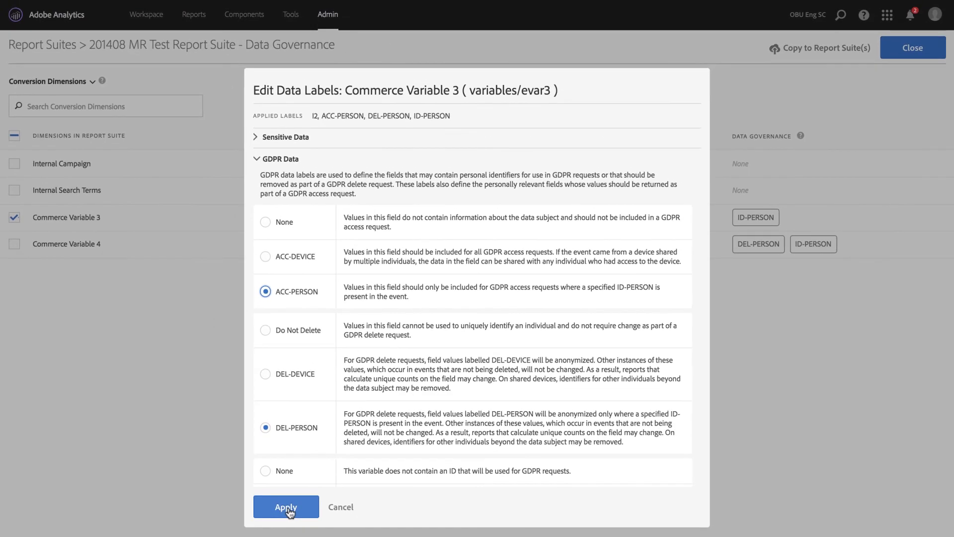
# - Save Commerce Variable 3's updated labels and select all four conversion dimensions
pyautogui.click(289, 509)
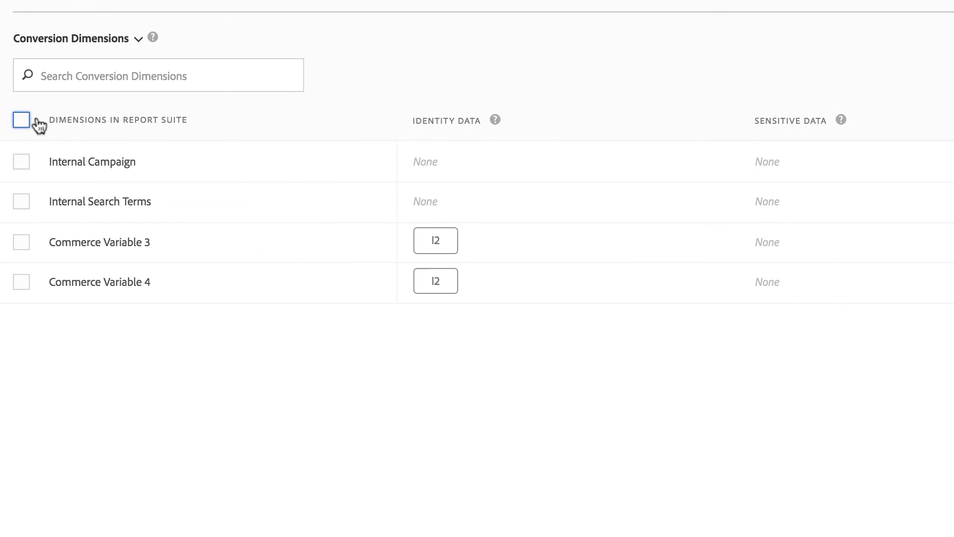
pyautogui.click(22, 121)
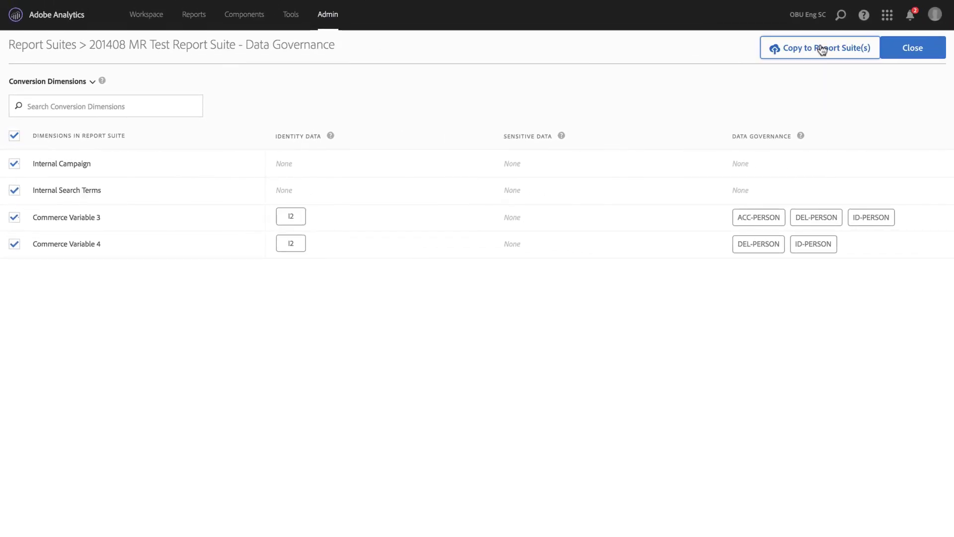
# - Copy the selected dimension labels to Analytics App Dev, Analytics App iOS and auto.pds.fragrs
pyautogui.click(822, 49)
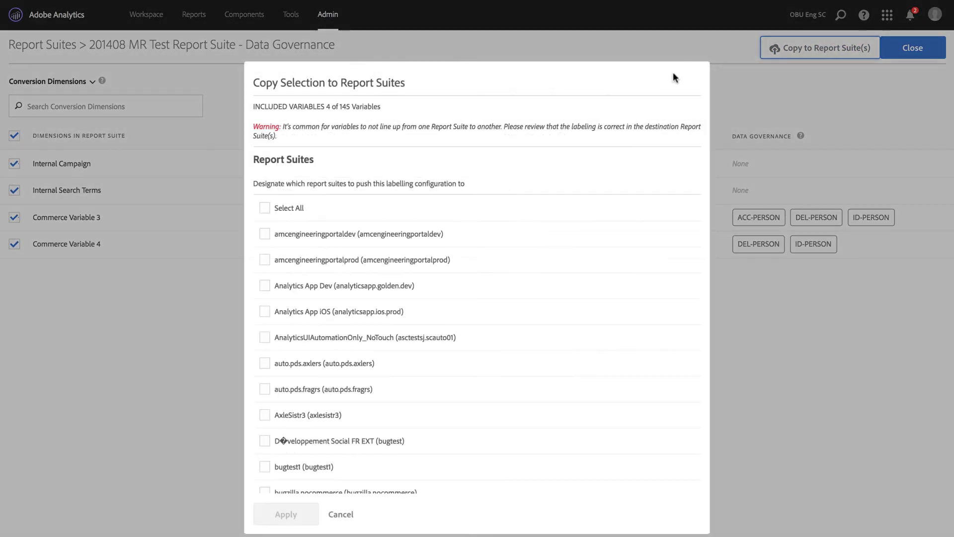
pyautogui.click(265, 286)
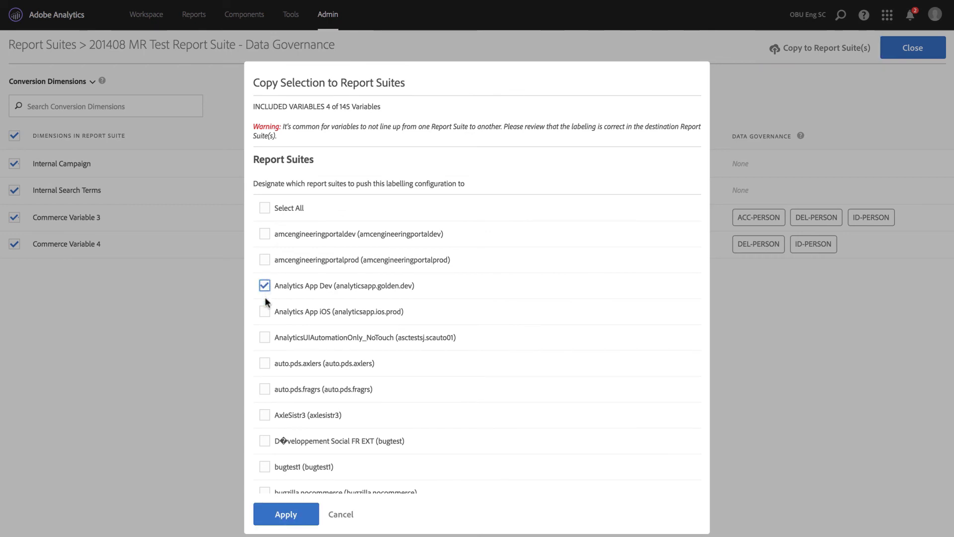
pyautogui.click(264, 311)
pyautogui.click(264, 388)
pyautogui.click(281, 515)
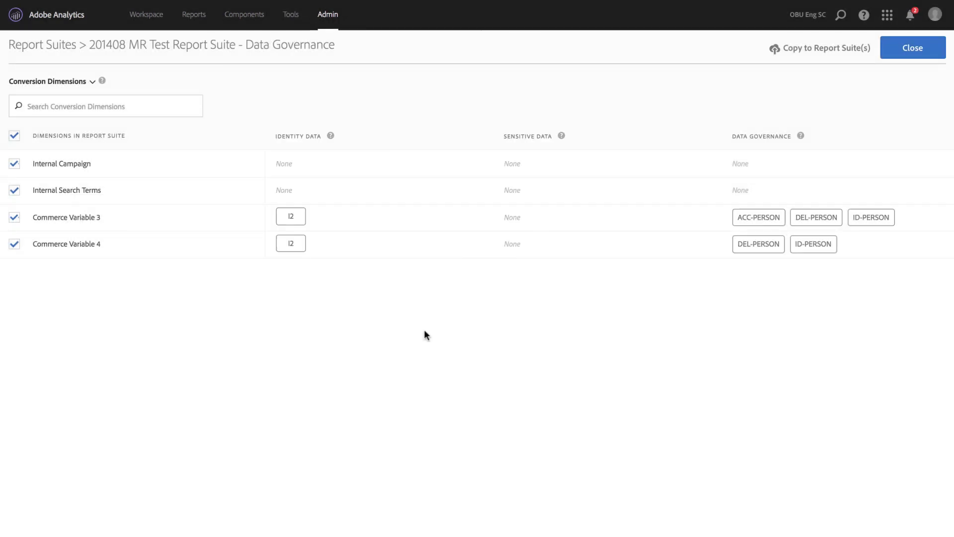